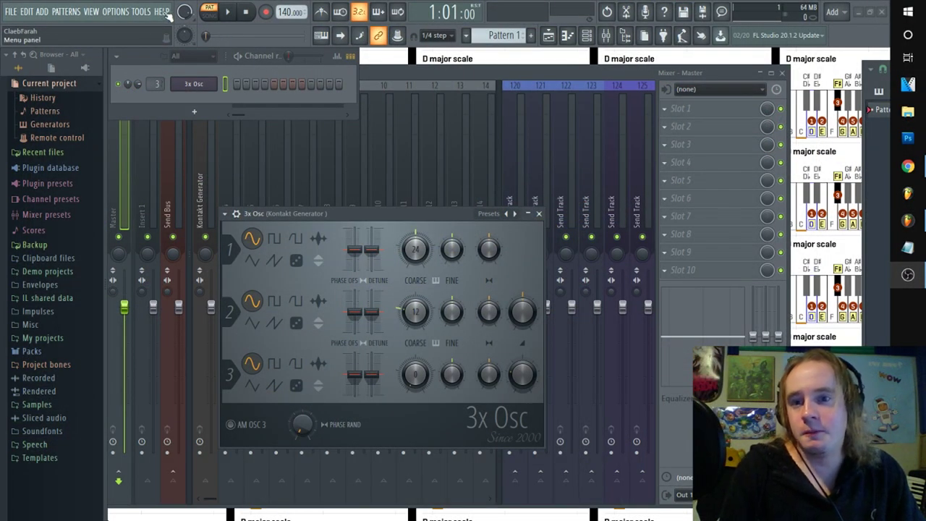
- Link FL Studio's master pitch knob to the MPK Mini joystick via Link to controller
left_click(205, 86)
left_click(205, 85)
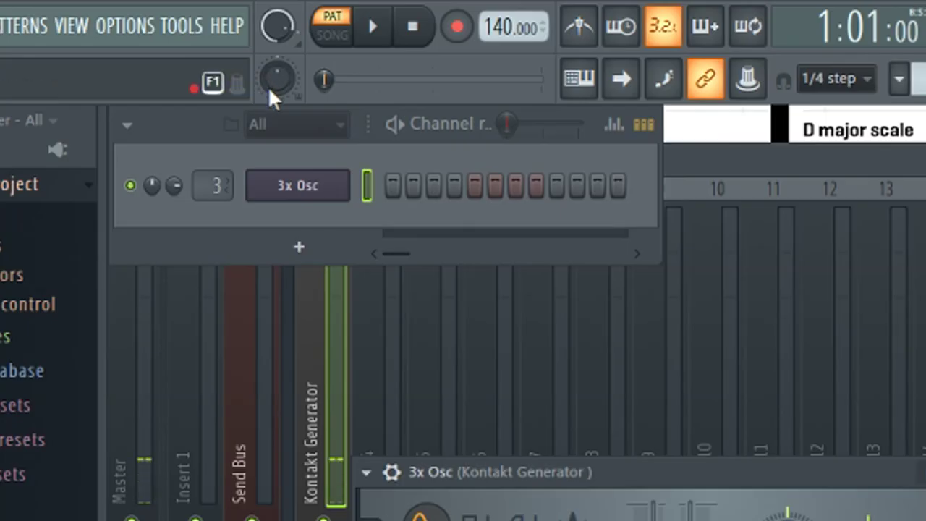
right_click(184, 37)
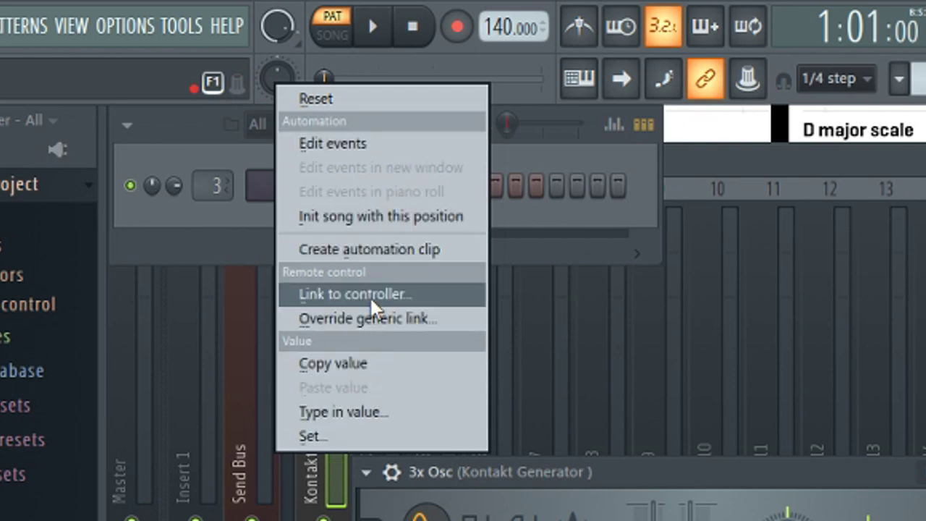
left_click(370, 298)
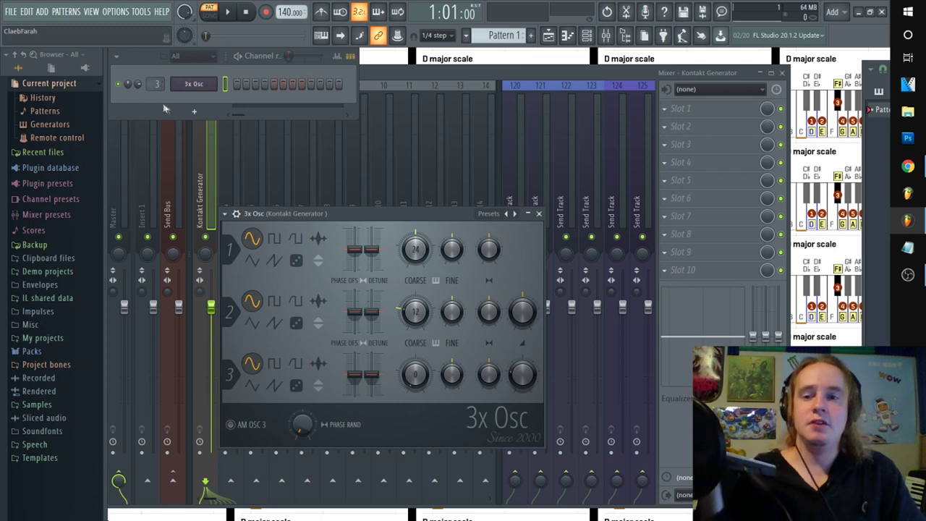
- Replace the 3x Osc channel's instrument with Serum
right_click(193, 85)
mouse_move(270, 189)
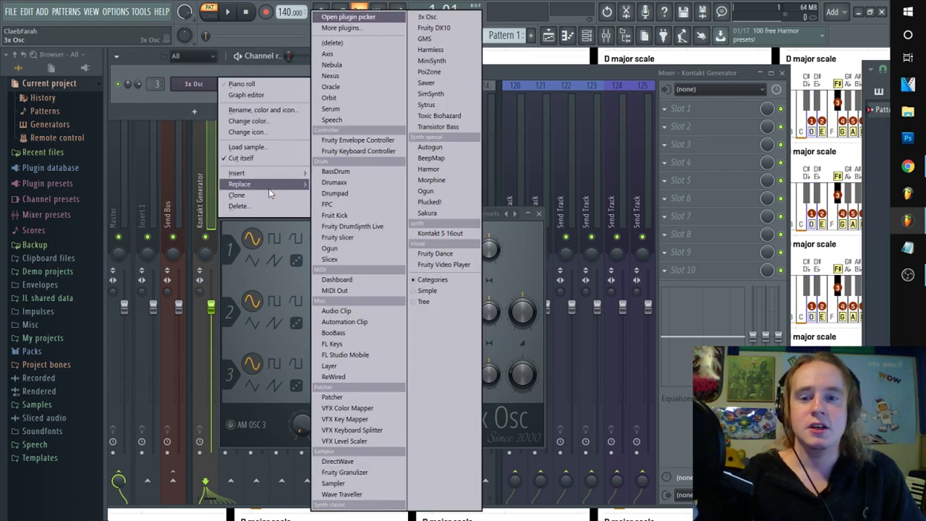
left_click(351, 110)
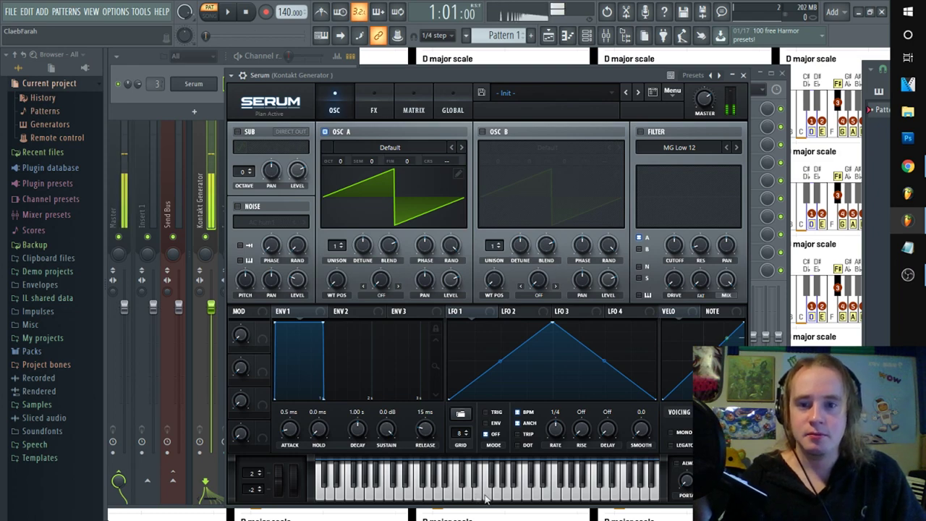
- Load the KEY - Boards of Toronto preset in Serum, after briefly trying LD Marina [FP]
left_click(563, 94)
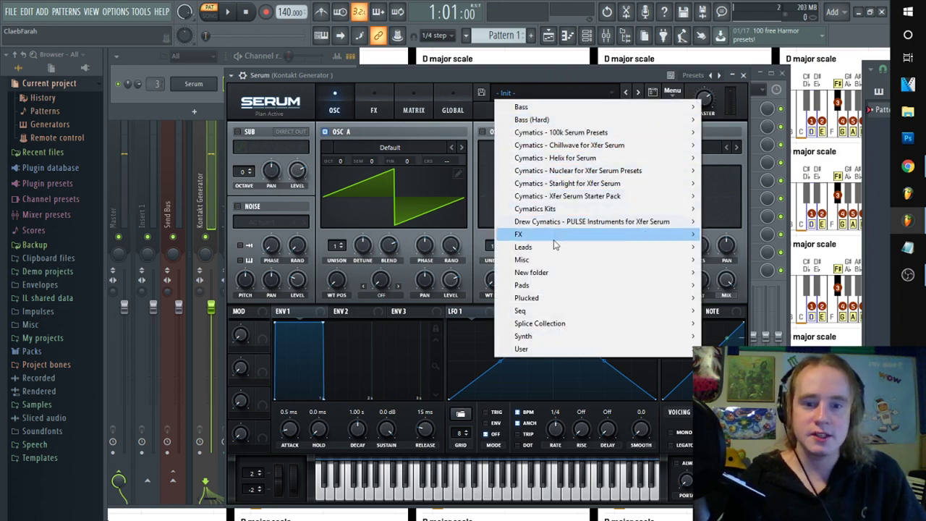
mouse_move(550, 250)
left_click(320, 249)
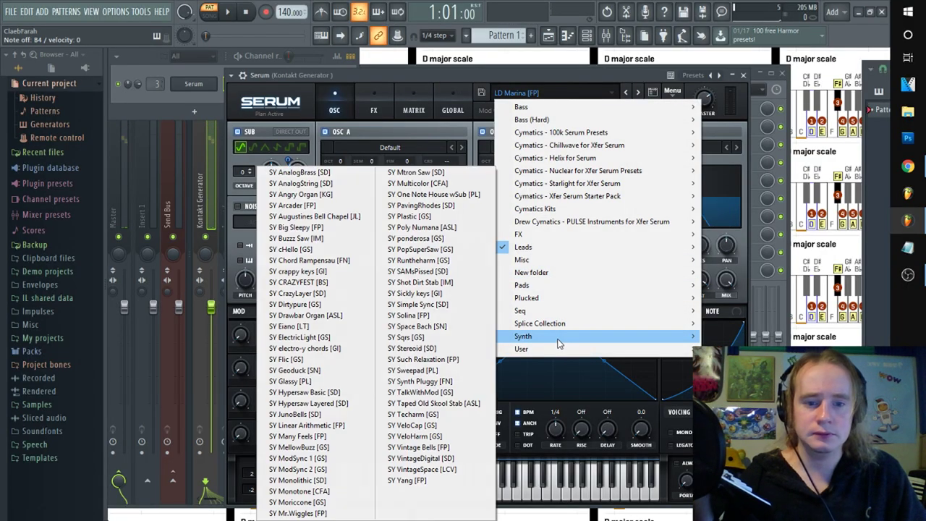
mouse_move(571, 324)
mouse_move(731, 335)
left_click(629, 387)
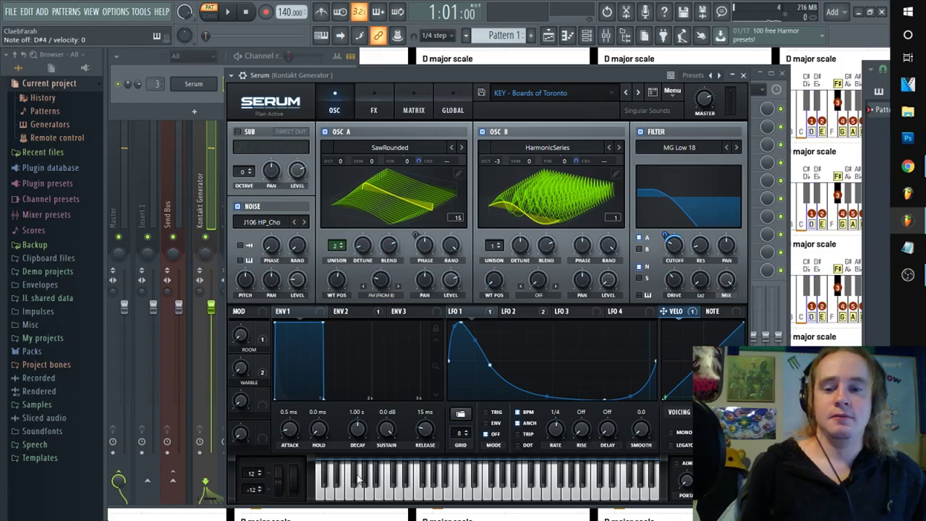
- Link Serum's pitch bend wheel to the joystick as the last tweaked parameter
mouse_move(278, 485)
left_mouse_down()
mouse_move(269, 489)
mouse_move(281, 477)
left_mouse_up()
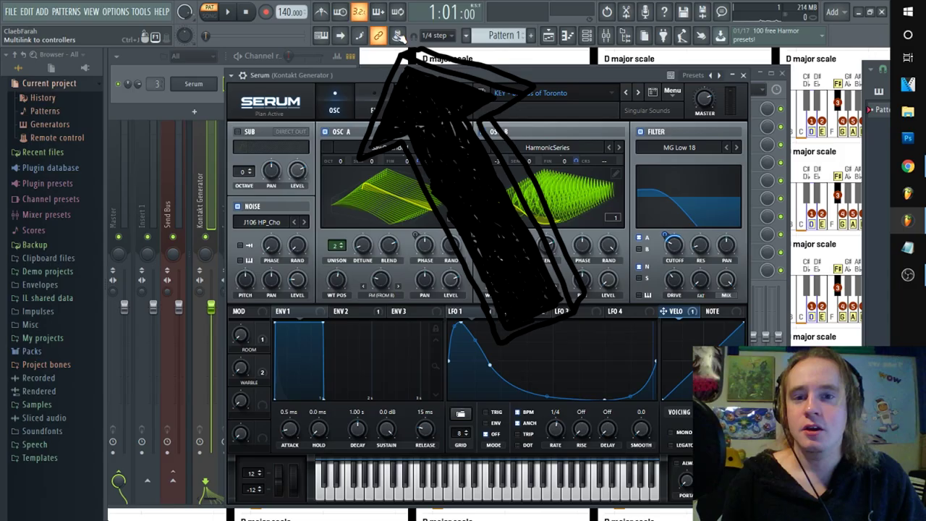
left_click(397, 35)
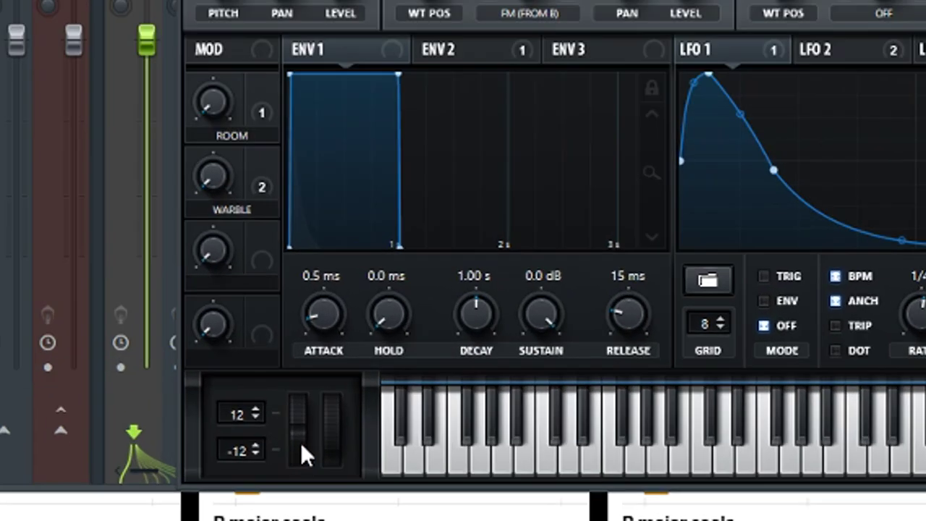
left_click(282, 466)
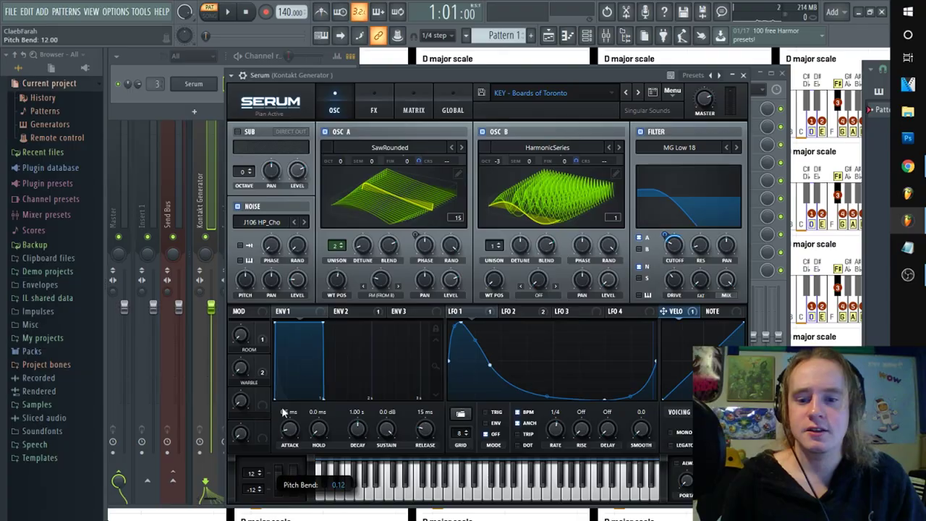
left_click_drag(284, 412, 290, 410)
- Enable Multilink to controllers and bend Serum's pitch to mark it for linking
left_click(398, 36)
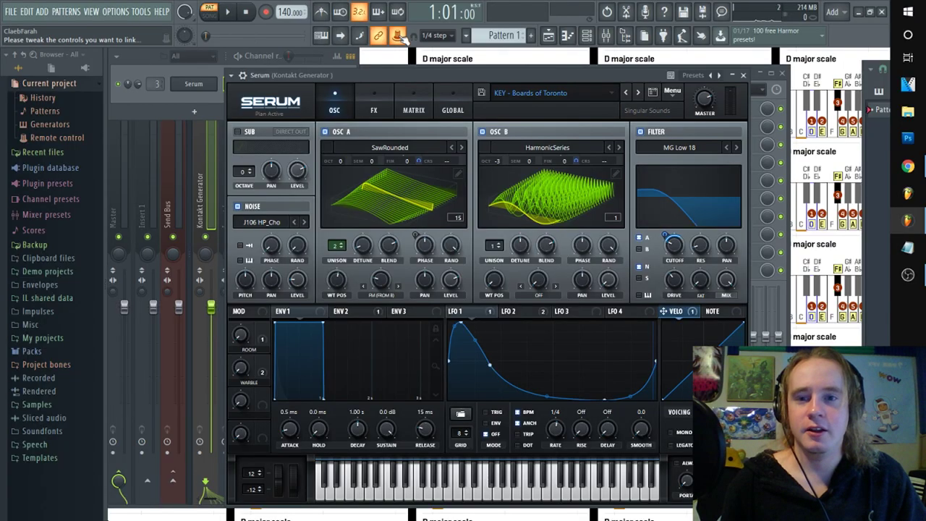
left_click_drag(282, 488, 280, 472)
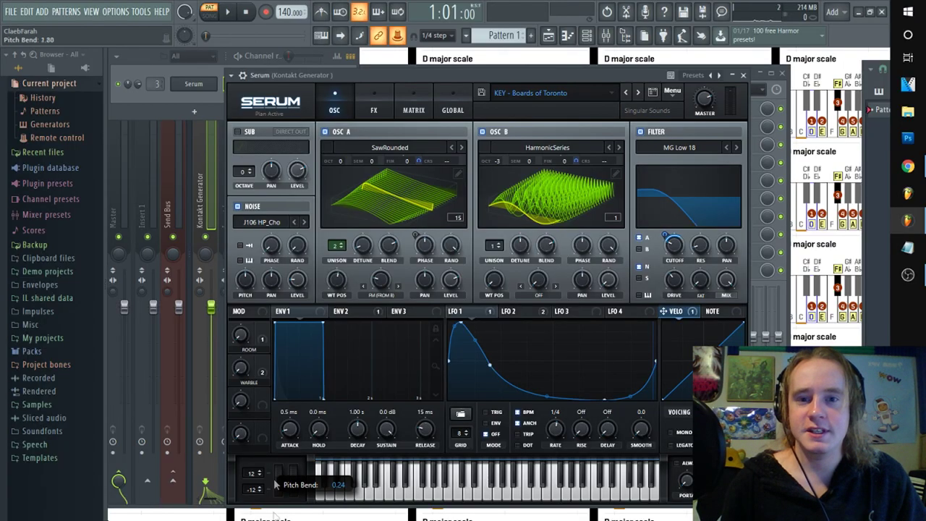
left_click_drag(275, 400, 275, 400)
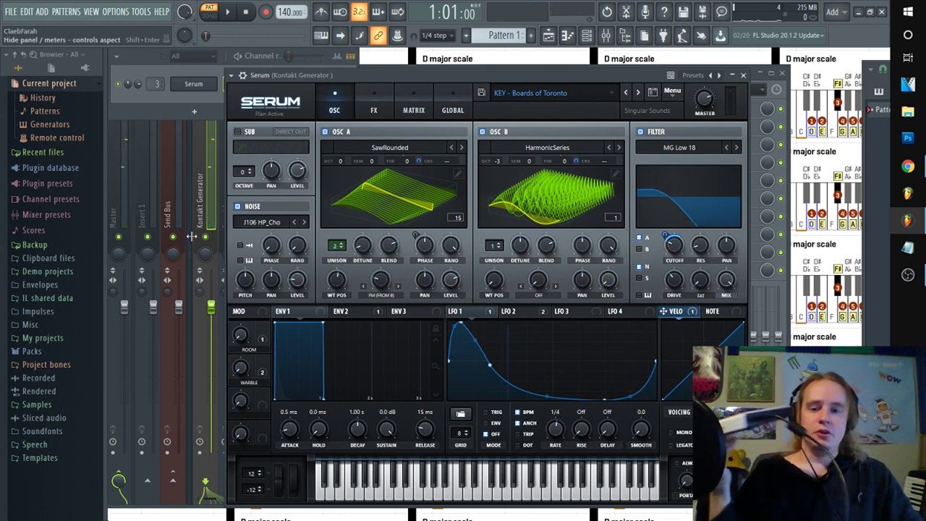
- Turn Serum's Room macro to mark it for linking, lowering it to about 19%
right_click(241, 338)
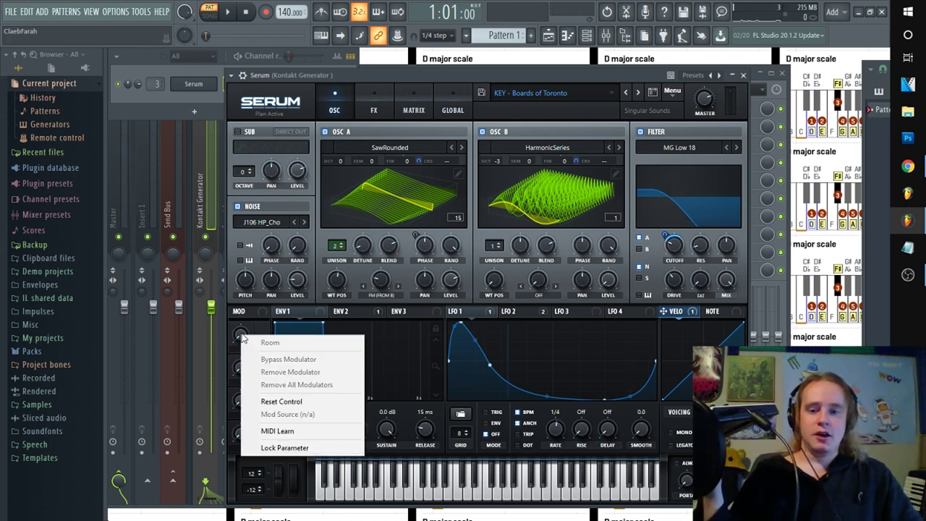
key("Escape")
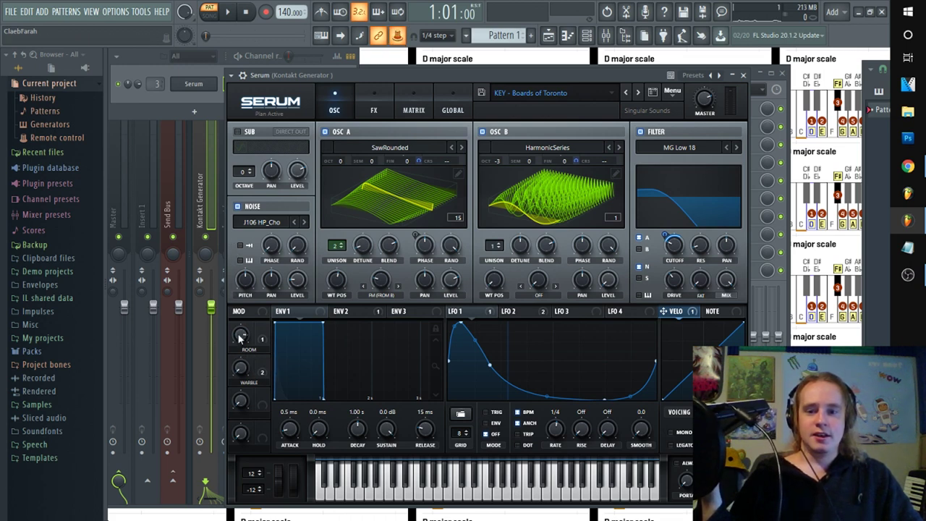
left_click_drag(241, 338, 242, 342)
left_click_drag(239, 257, 234, 410)
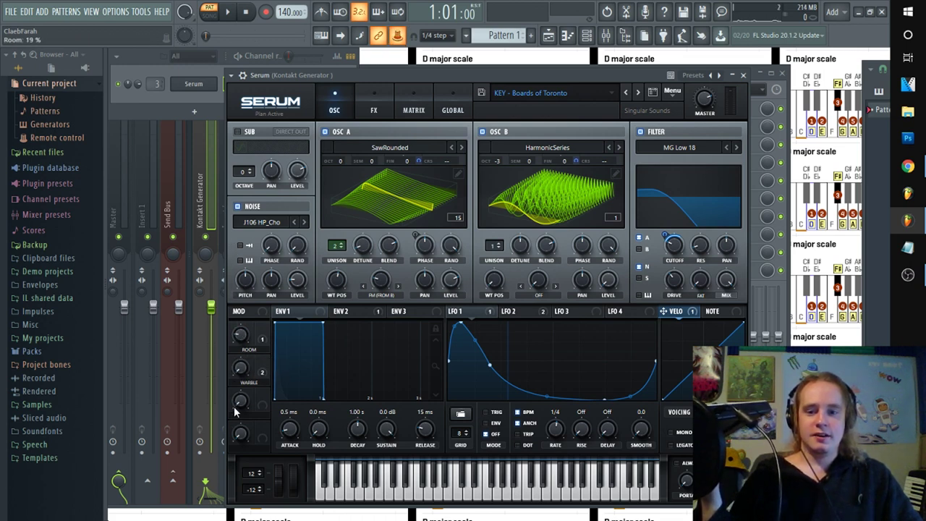
- Raise Serum's Warble macro to mark it for linking, then close FL Studio without saving
left_click(397, 33)
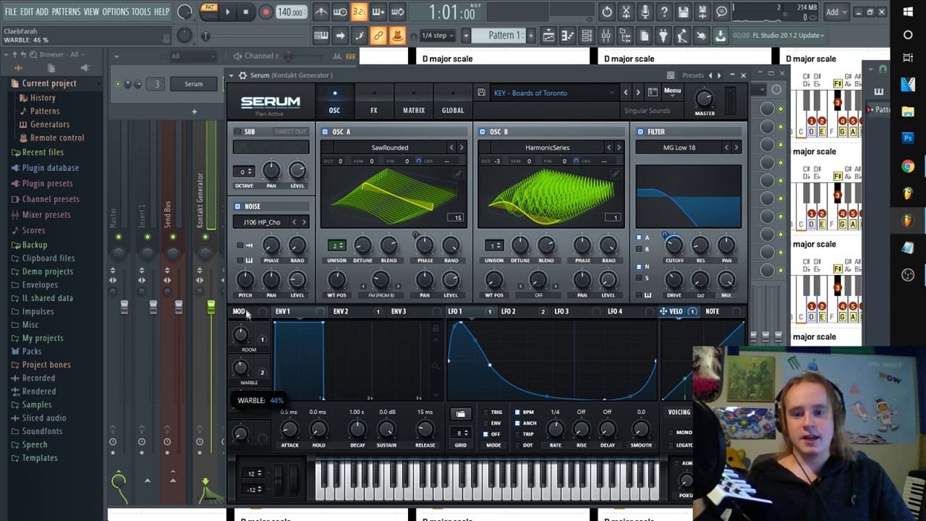
left_click_drag(243, 381, 238, 288)
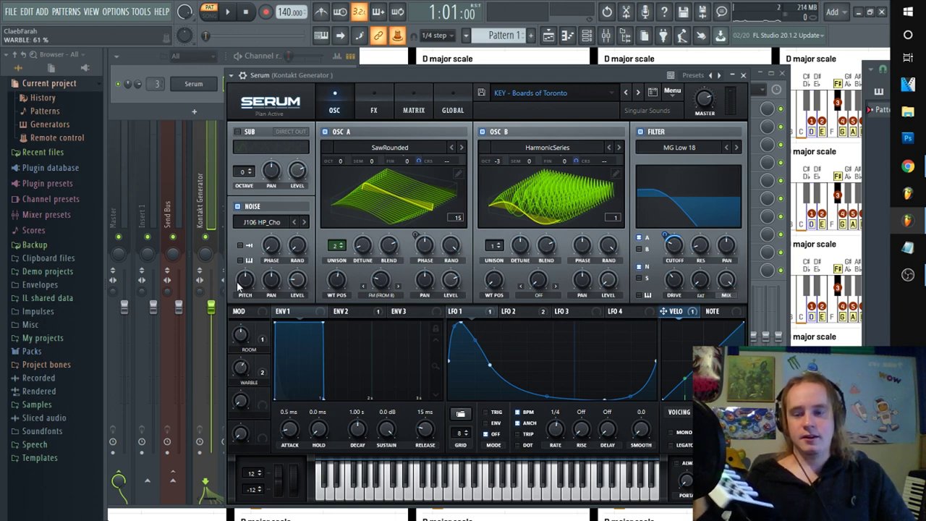
left_click(882, 12)
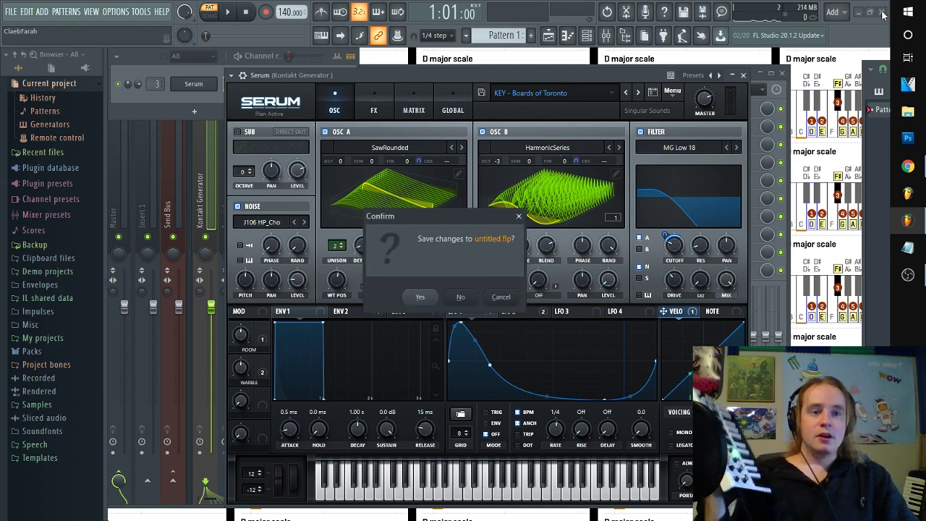
left_click(476, 297)
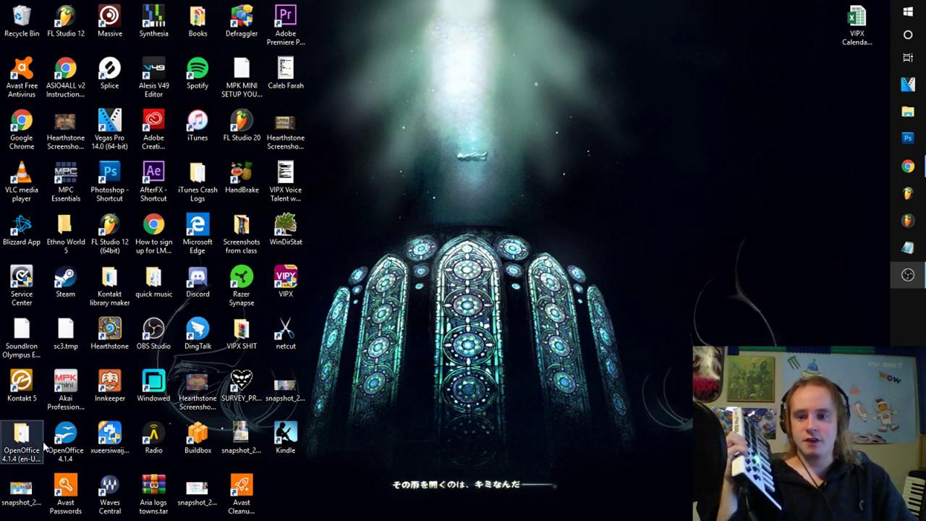
- Launch the MPKmini Mk2 Editor from the Akai Professional desktop icon
double_click(64, 384)
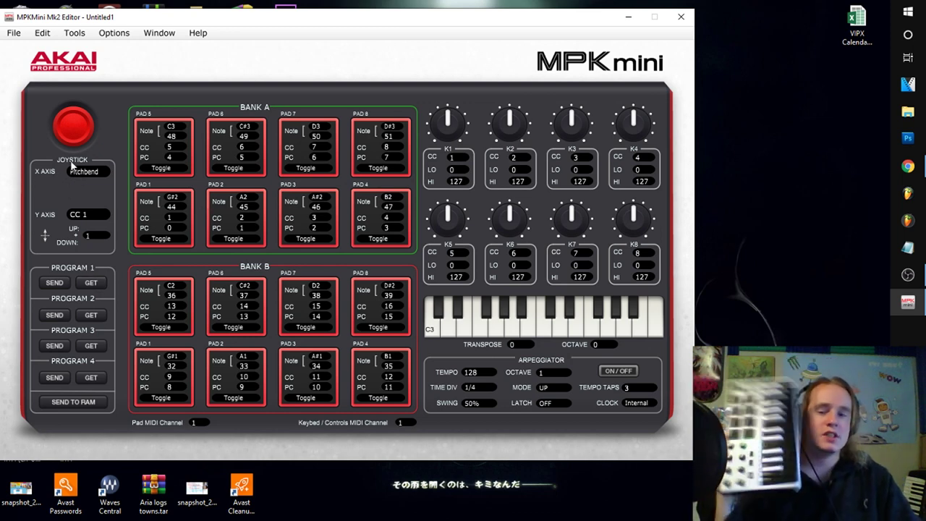
- Verify the joystick's X axis sends Pitchbend and its Y axis sends CC 1
left_click(78, 174)
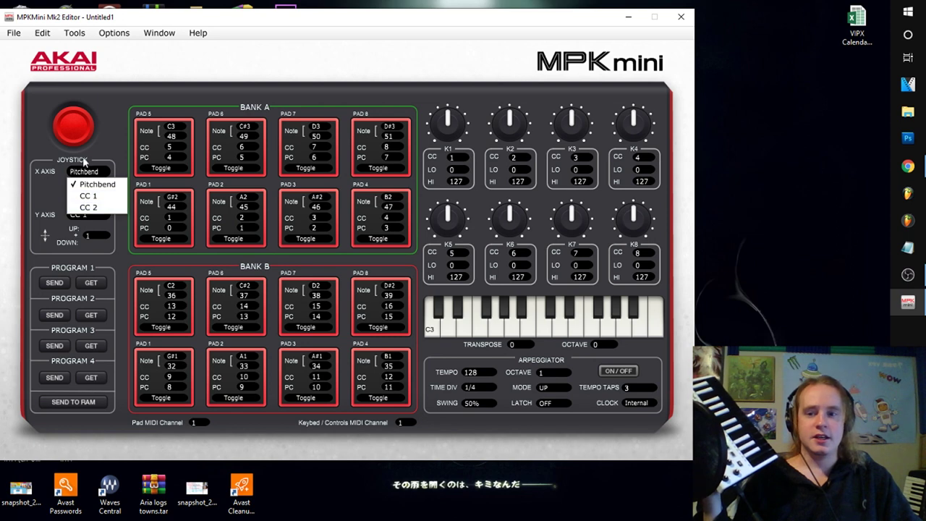
left_click(50, 175)
left_click(78, 215)
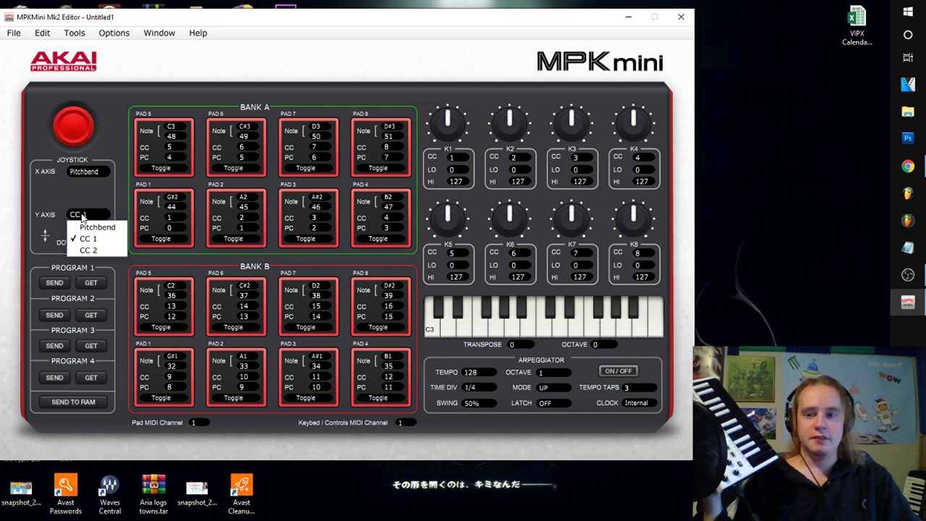
left_click(43, 226)
left_click(87, 235)
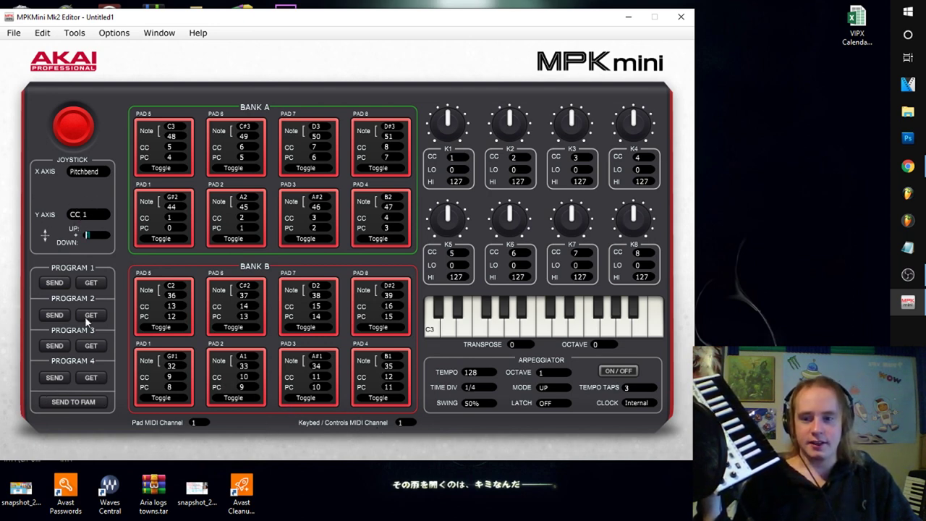
- Set MPKmini2 as MIDI input and output, then fetch Program 1 settings from the keyboard
left_click(78, 282)
left_click(408, 195)
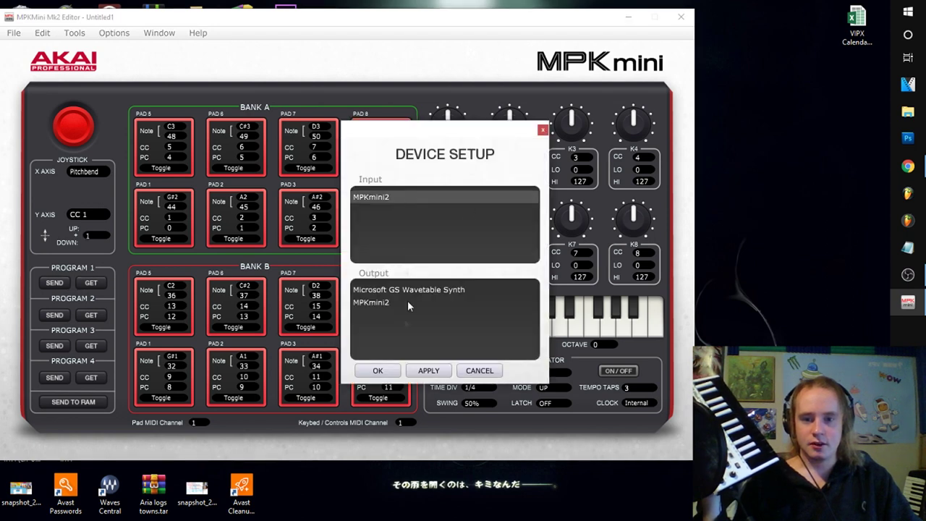
left_click(378, 370)
left_click(90, 283)
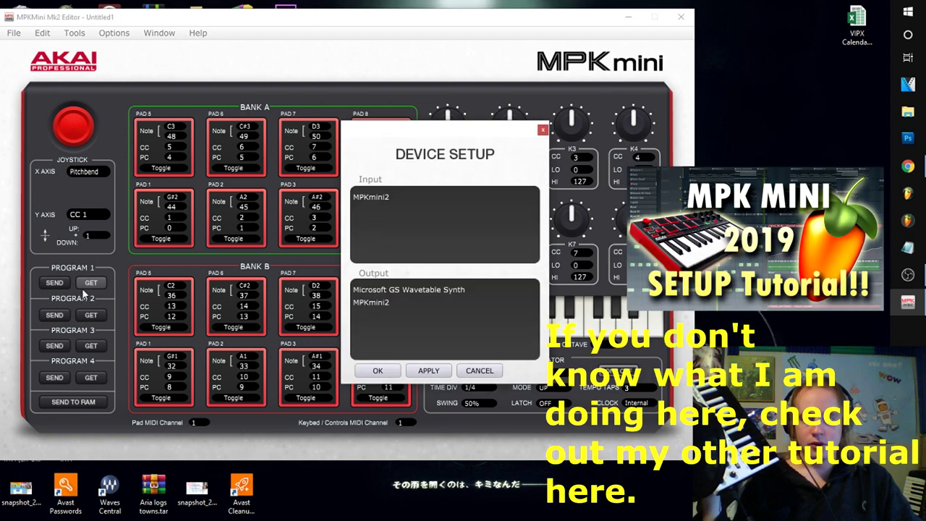
left_click(370, 301)
left_click(376, 371)
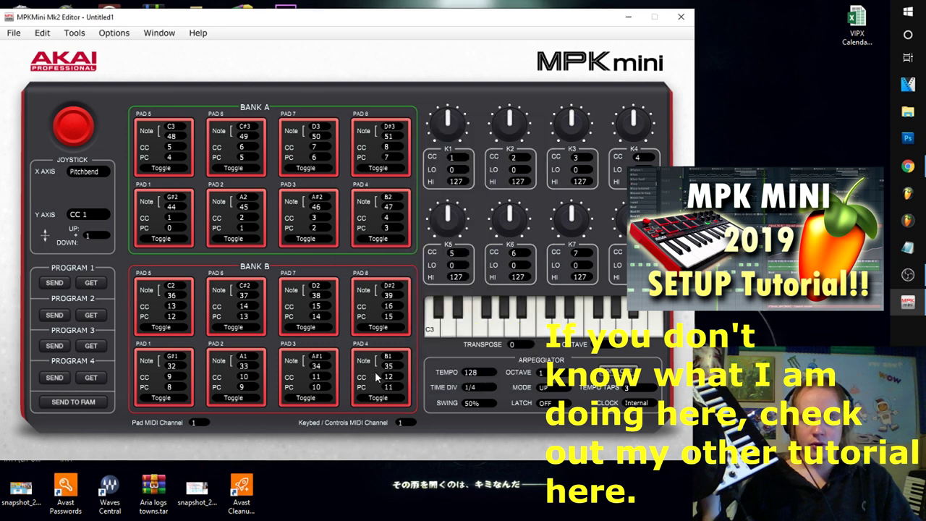
left_click(91, 283)
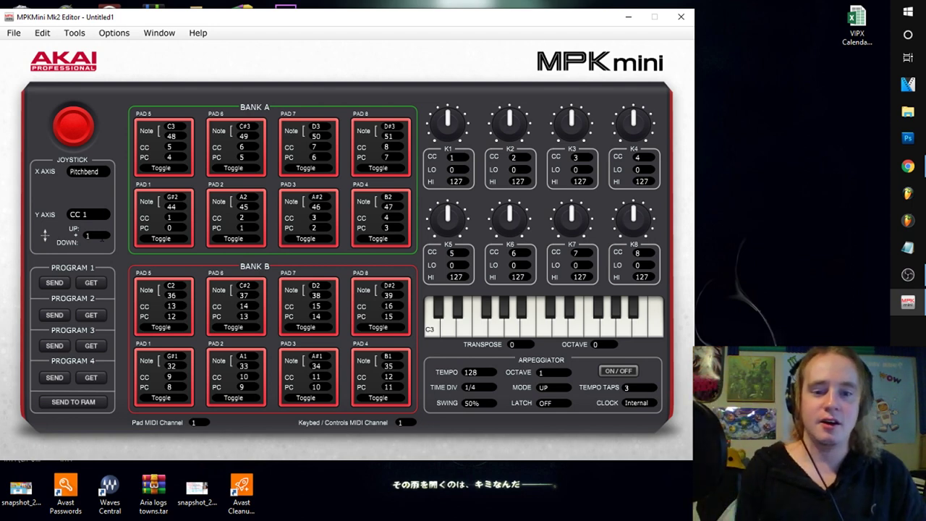
left_click(90, 282)
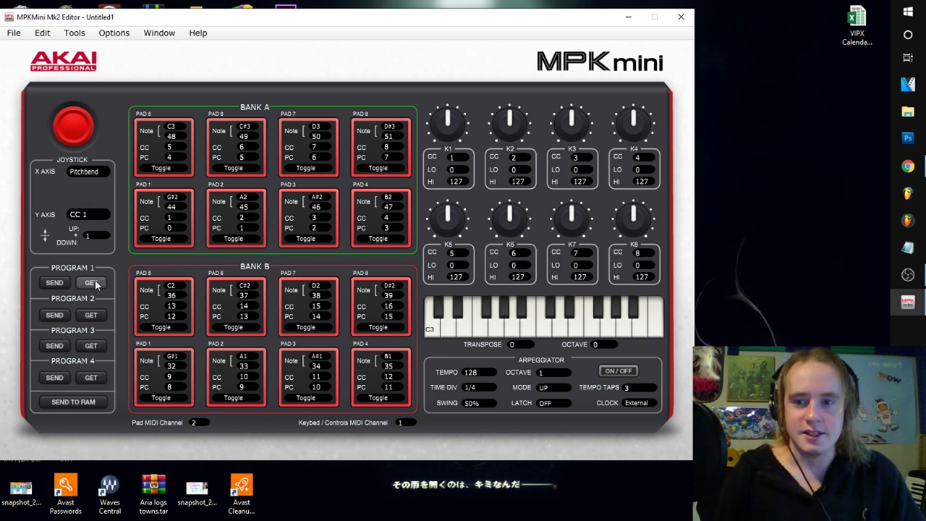